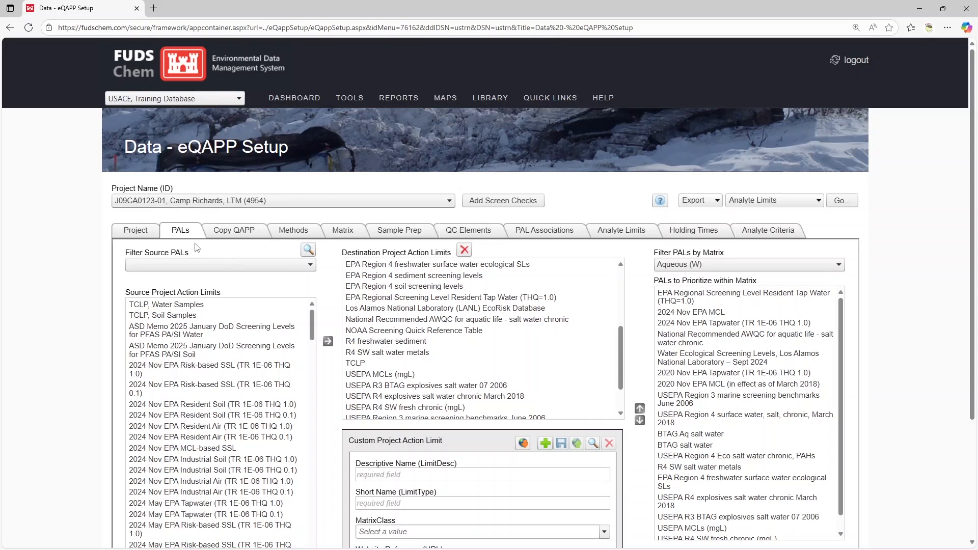
Step: Set the Copy QAPP source to the USACE, Training Database and the project J09CA0123-01, Camp Richards, LTM
{"action": "left_click", "coordinate": [237, 233]}
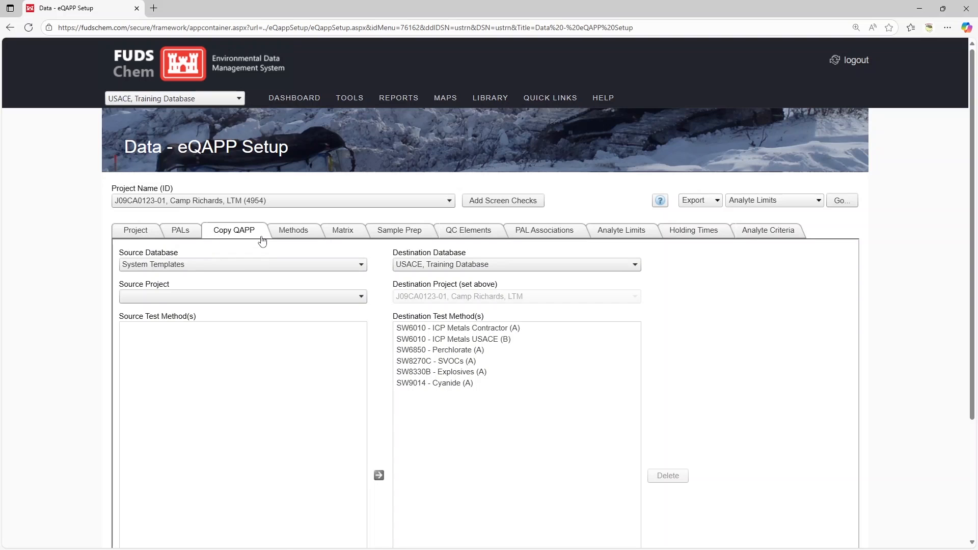
{"action": "left_click", "coordinate": [272, 261]}
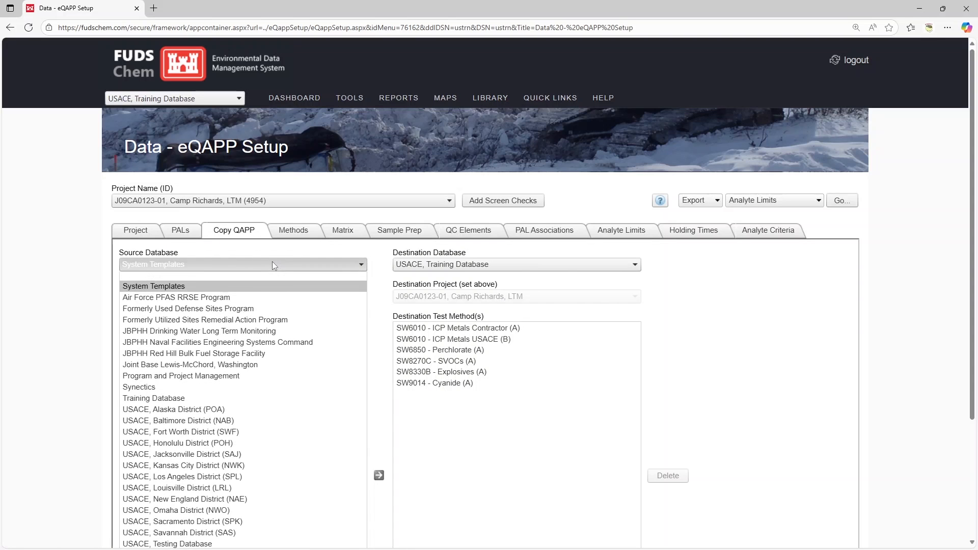
{"action": "scroll", "coordinate": [299, 260], "scroll_direction": "down", "scroll_amount": 1}
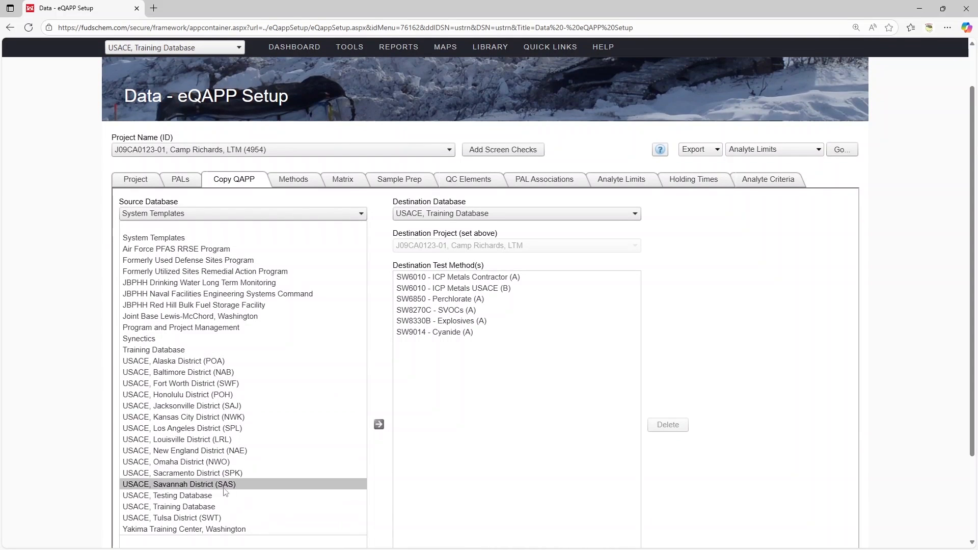
{"action": "left_click", "coordinate": [221, 506]}
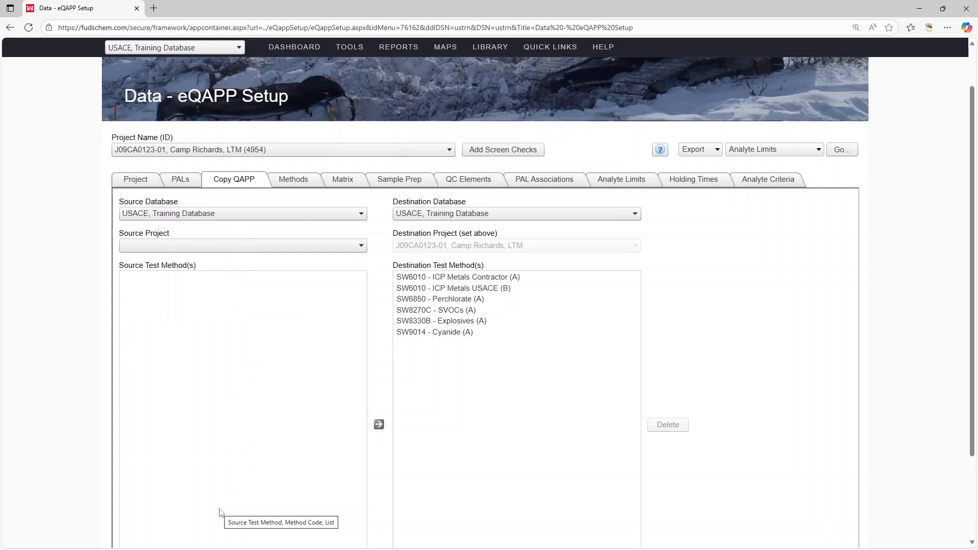
{"action": "left_click", "coordinate": [215, 247]}
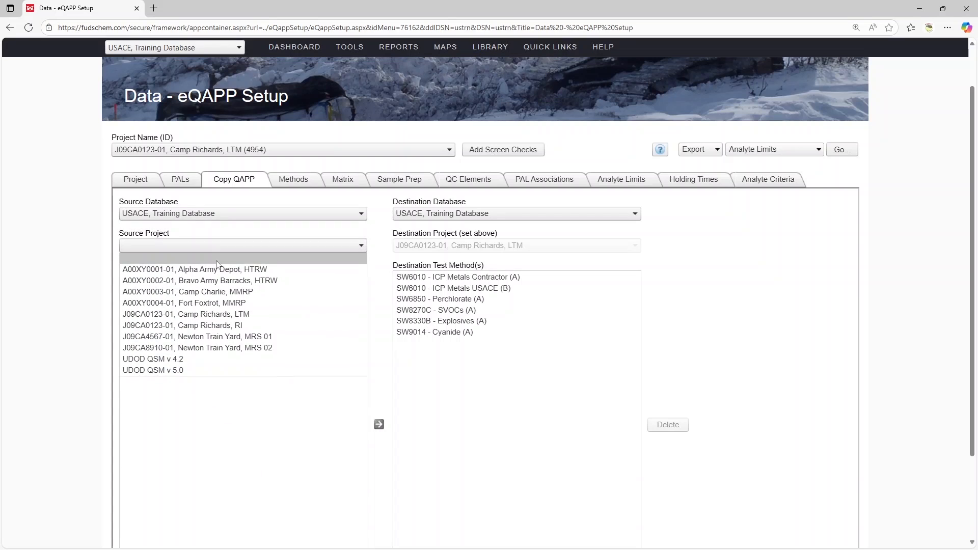
{"action": "left_click", "coordinate": [226, 314]}
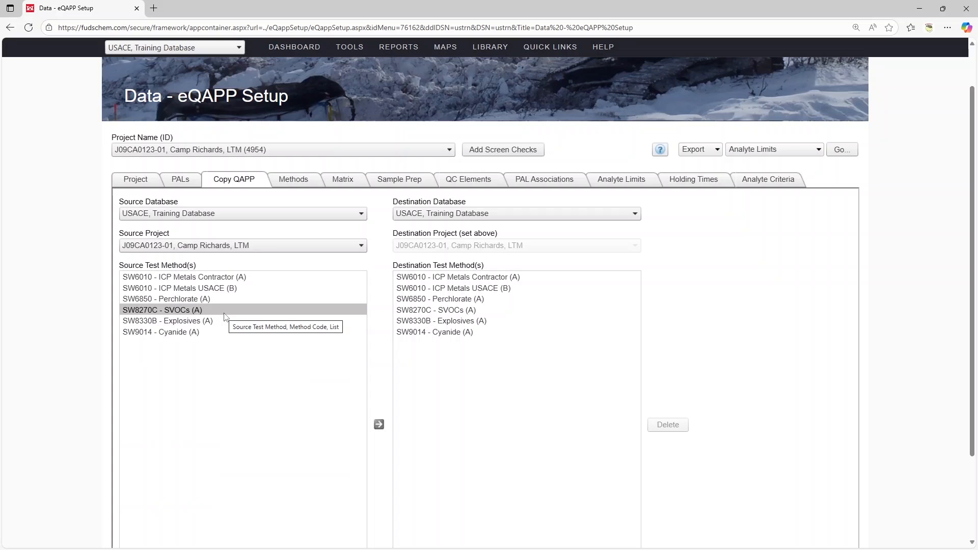
Step: Copy the source test method SW8270C - SVOCs (A) into the destination project
{"action": "left_click", "coordinate": [210, 310]}
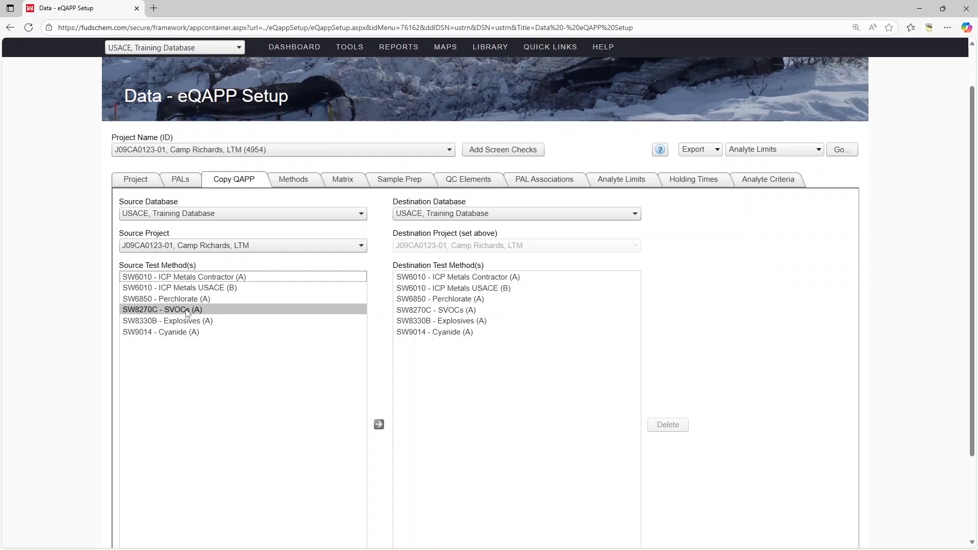
{"action": "left_click", "coordinate": [379, 424]}
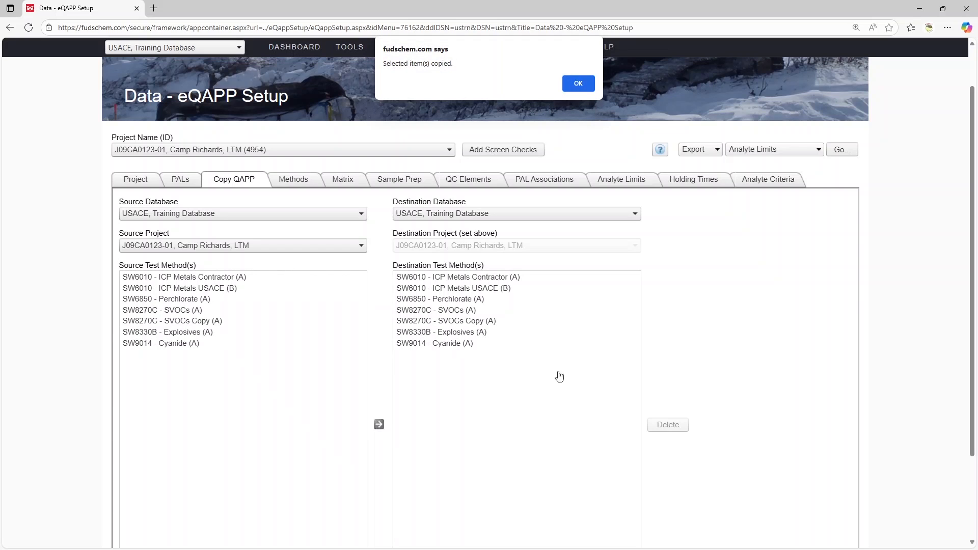
{"action": "left_click", "coordinate": [585, 84]}
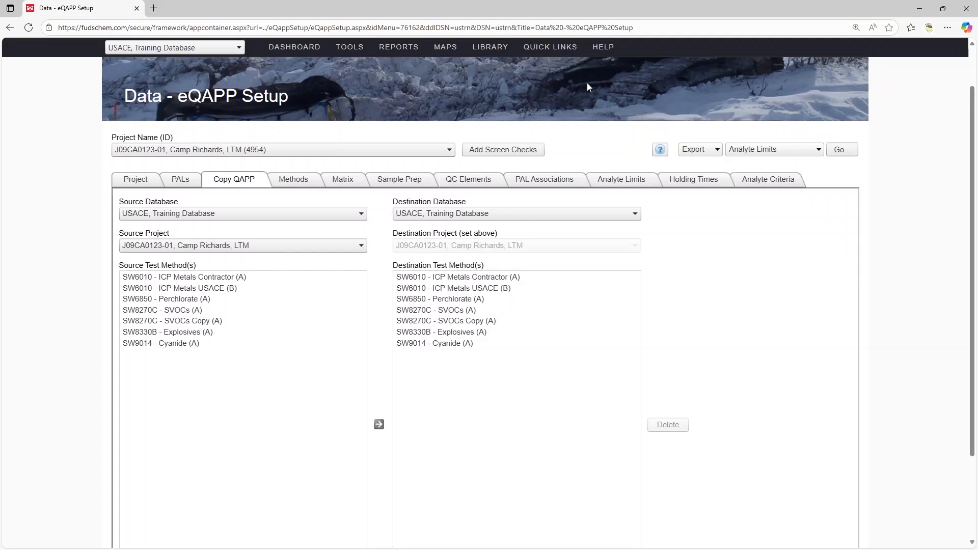
Step: In the project's methods, set the List value of the SW8270C "SVOCs Copy" row to B
{"action": "left_click", "coordinate": [294, 179]}
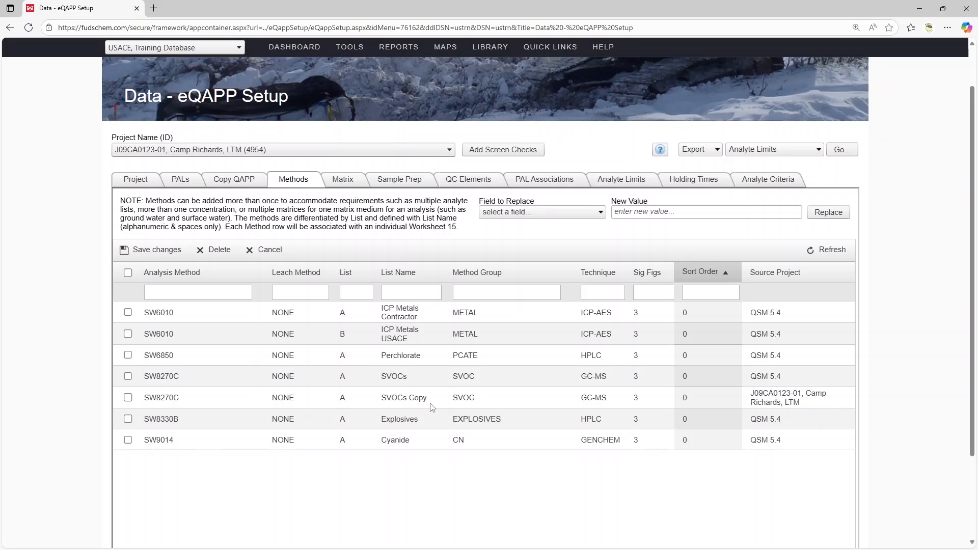
{"action": "left_click", "coordinate": [350, 401]}
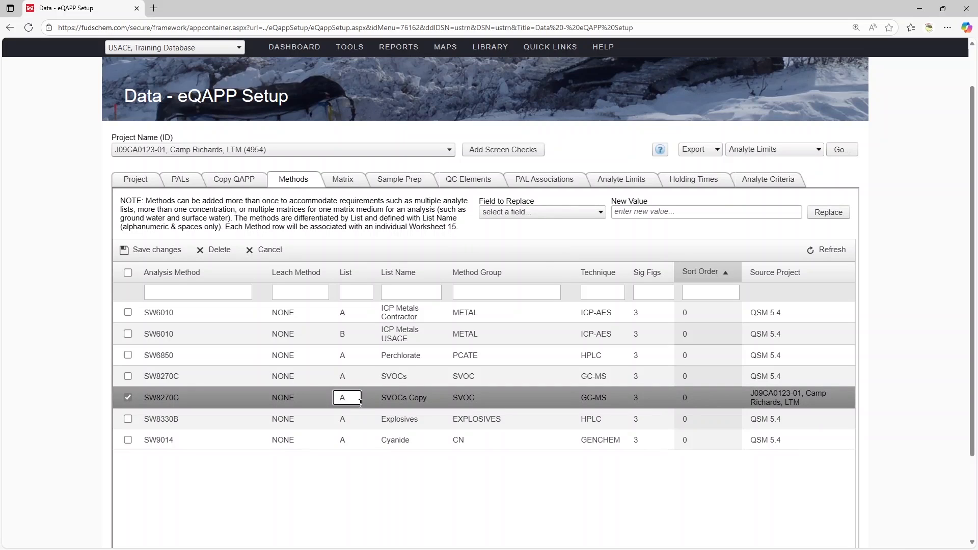
{"action": "key", "text": "BackSpace"}
{"action": "type", "text": "B"}
Step: Rename SW8270C list A to "SVOCs Sediment" and list B to "SVOCs Soil", and save the method changes
{"action": "left_click", "coordinate": [423, 377]}
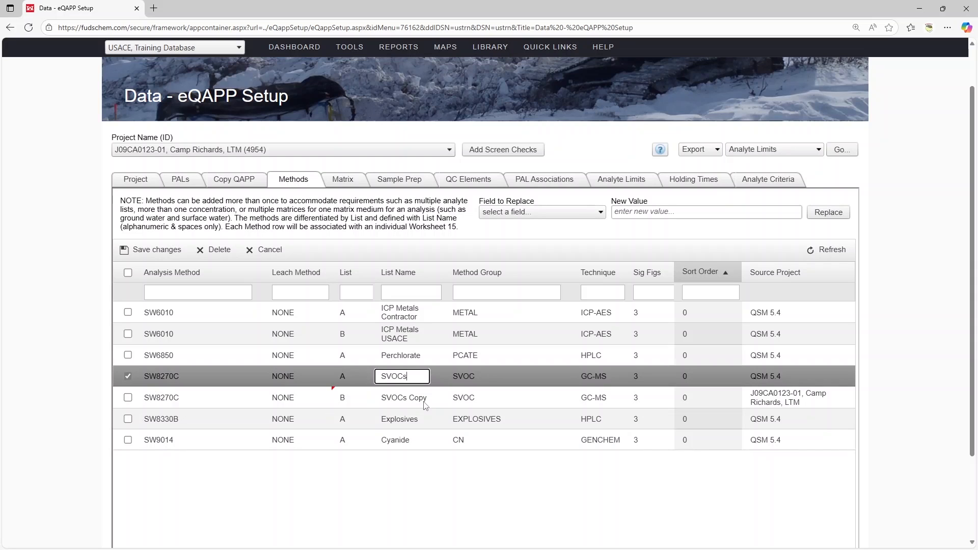
{"action": "type", "text": "Soediment"}
{"action": "left_click", "coordinate": [425, 401]}
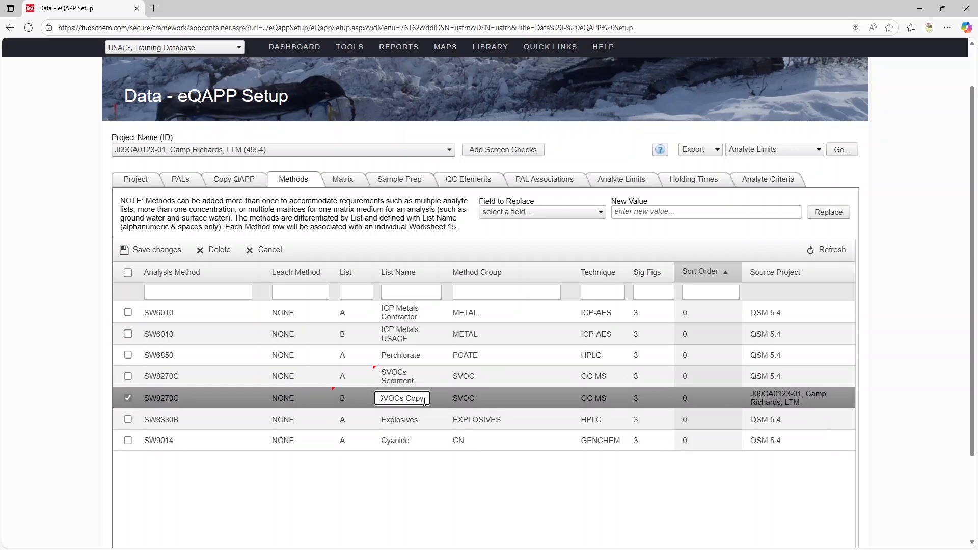
{"action": "left_click_drag", "start_coordinate": [424, 402], "coordinate": [407, 401]}
{"action": "type", "text": "Soil"}
{"action": "left_click", "coordinate": [360, 483]}
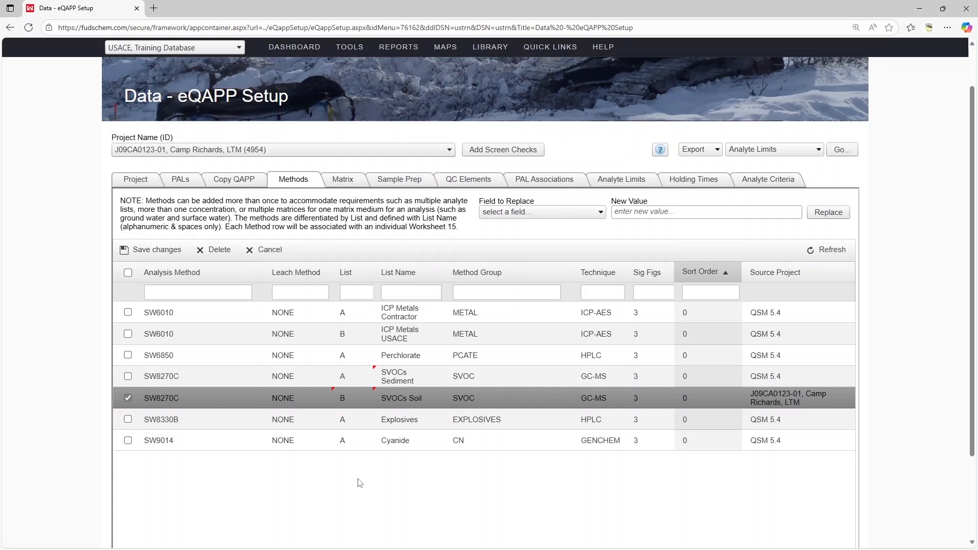
{"action": "left_click", "coordinate": [150, 255]}
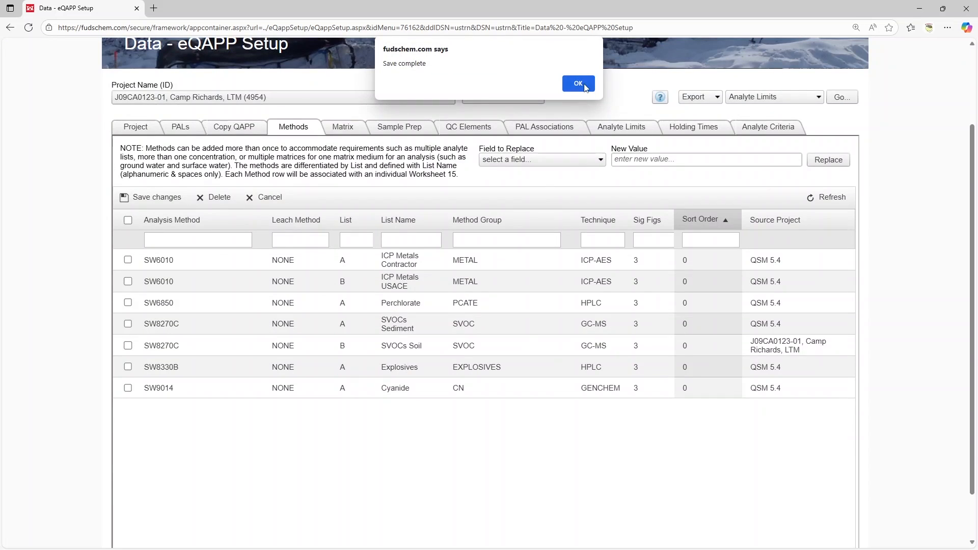
{"action": "left_click", "coordinate": [586, 87]}
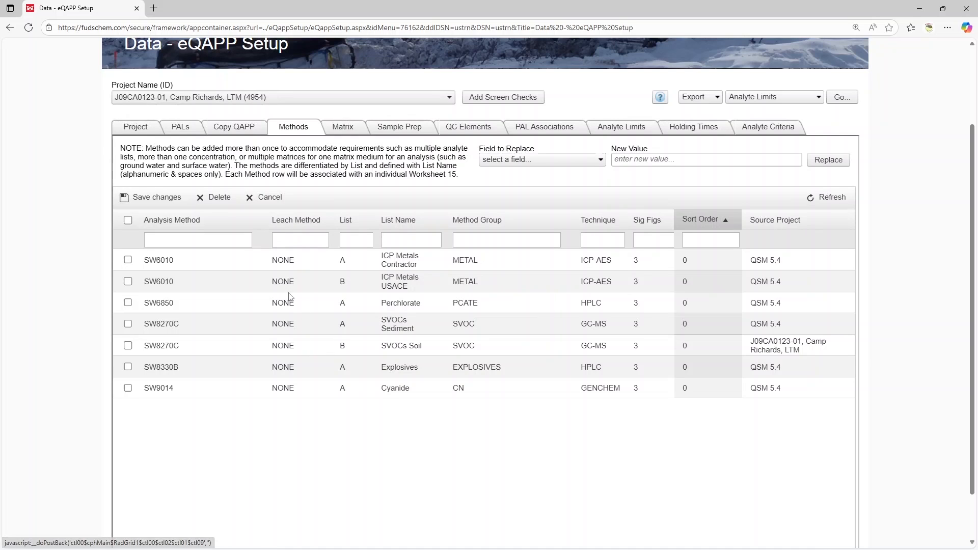
Step: View the available leach methods for the SW9014 Cyanide row without changing the selection
{"action": "left_click", "coordinate": [286, 382]}
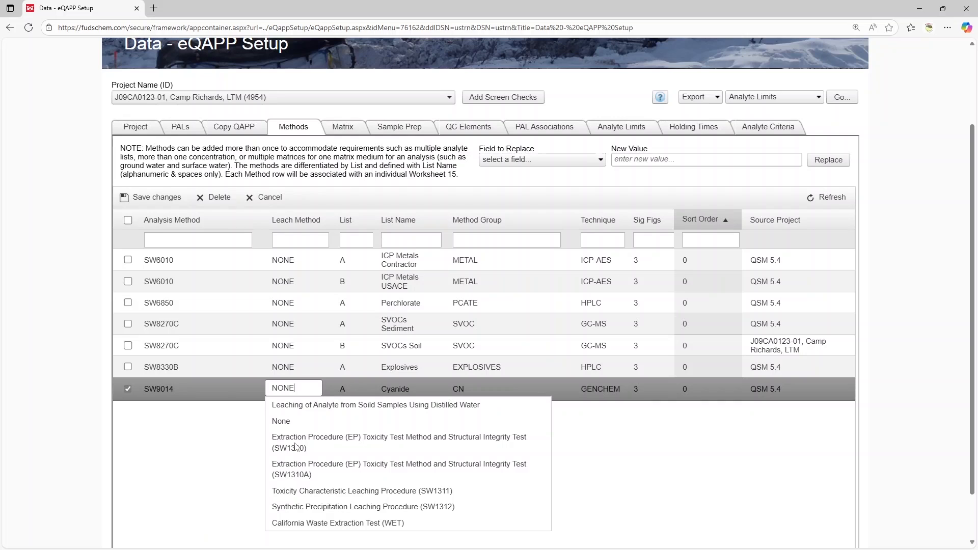
{"action": "left_click", "coordinate": [231, 426]}
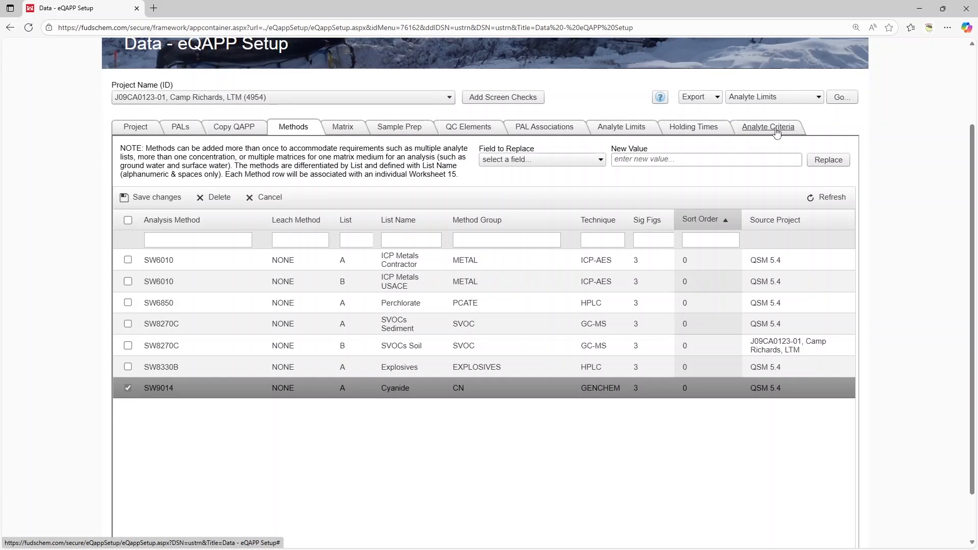
Step: Review the project's matrix, sample preparation and QC element entries for the SW8270C methods
{"action": "left_click", "coordinate": [348, 135]}
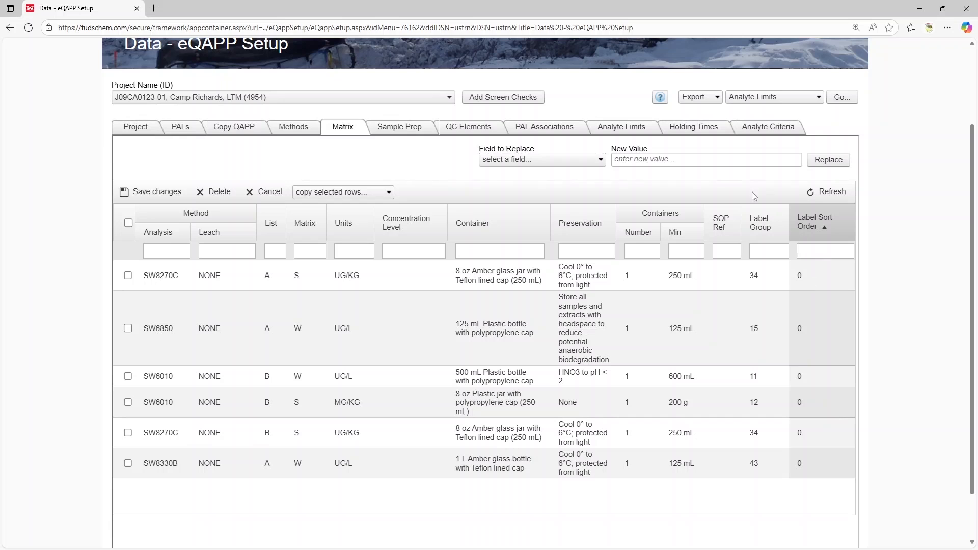
{"action": "left_click", "coordinate": [396, 134]}
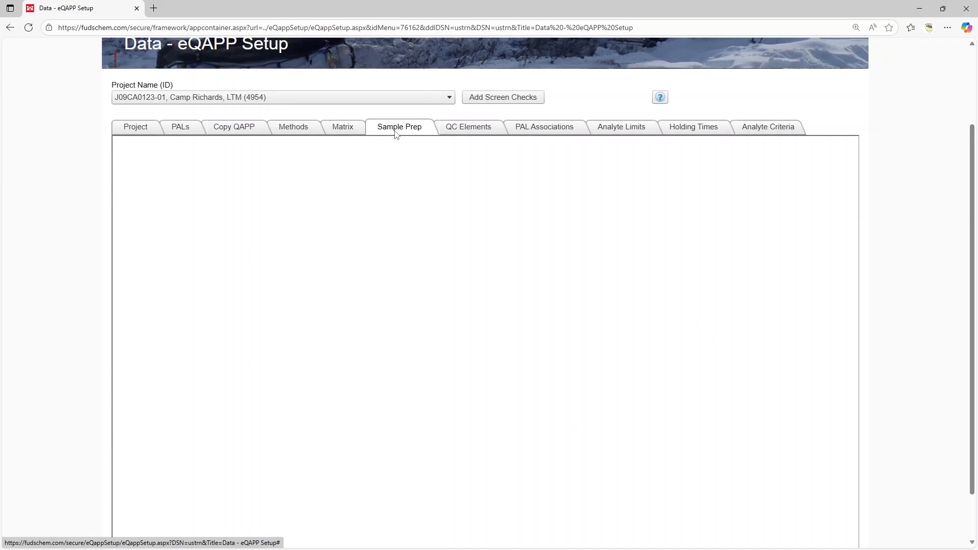
{"action": "scroll", "coordinate": [285, 295], "scroll_direction": "down", "scroll_amount": 3}
{"action": "scroll", "coordinate": [275, 301], "scroll_direction": "down", "scroll_amount": 1}
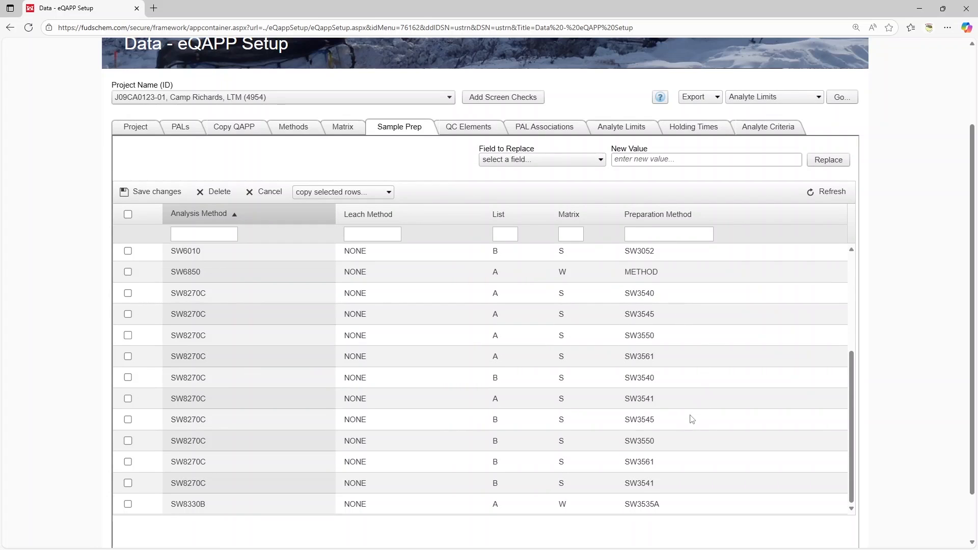
{"action": "left_click", "coordinate": [460, 128]}
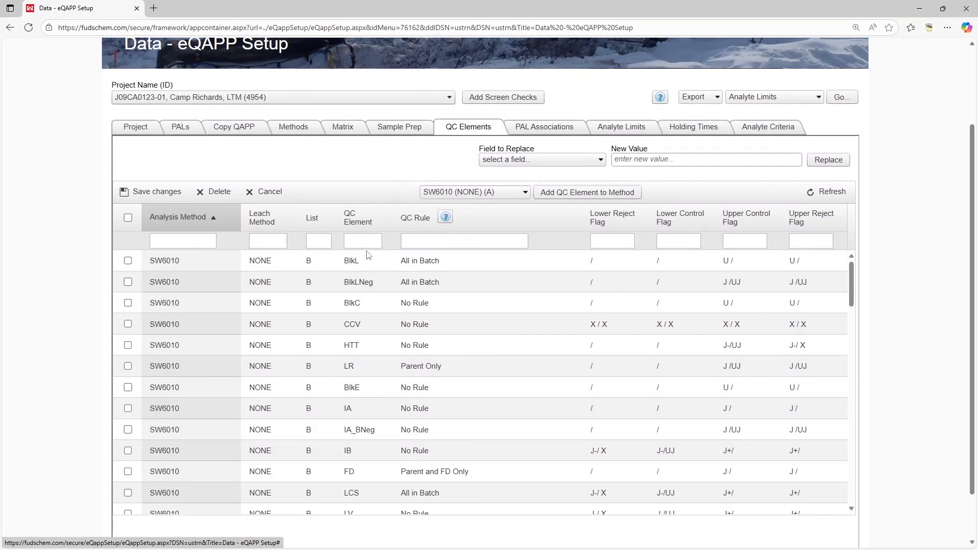
{"action": "scroll", "coordinate": [330, 329], "scroll_direction": "down", "scroll_amount": 5}
{"action": "scroll", "coordinate": [330, 329], "scroll_direction": "down", "scroll_amount": 4}
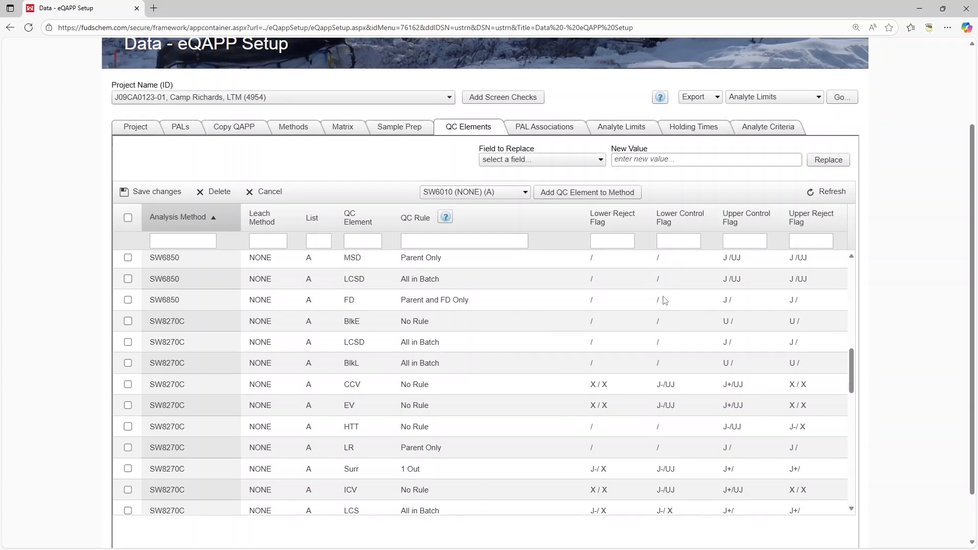
Step: Filter the PAL associations to the Solid (S) matrix
{"action": "left_click", "coordinate": [555, 128]}
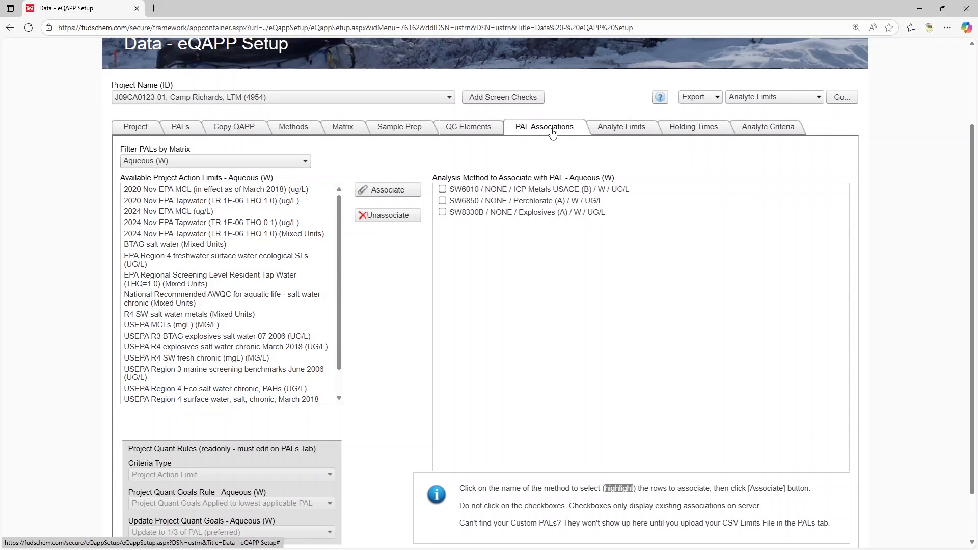
{"action": "left_click", "coordinate": [303, 161]}
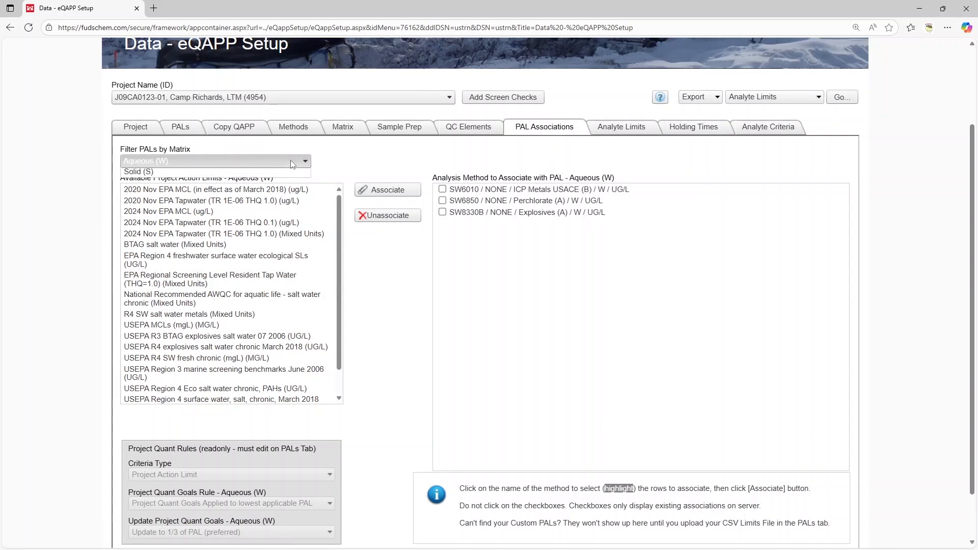
{"action": "left_click", "coordinate": [177, 186]}
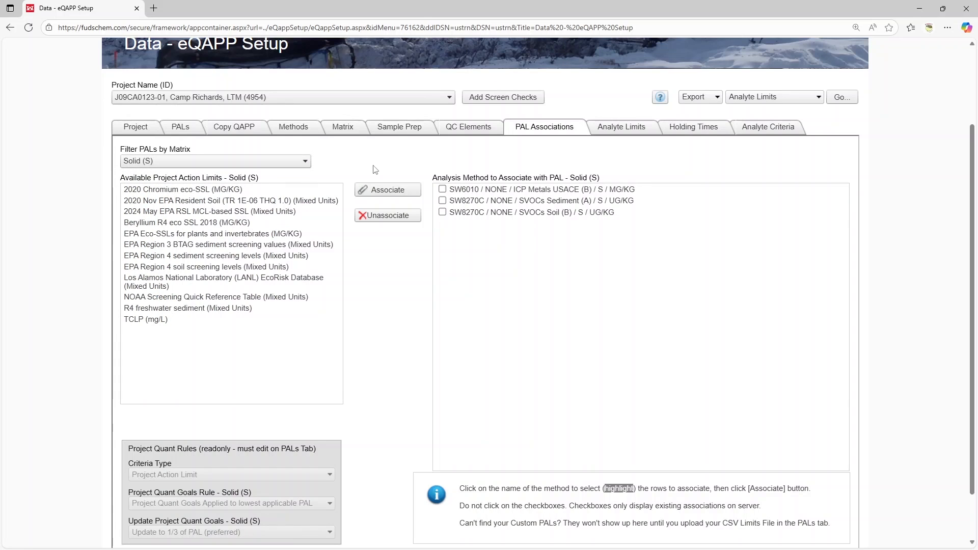
Step: Associate the EPA Region 4 soil screening levels with the SW8270C SVOCs Soil (B) method
{"action": "left_click", "coordinate": [529, 212]}
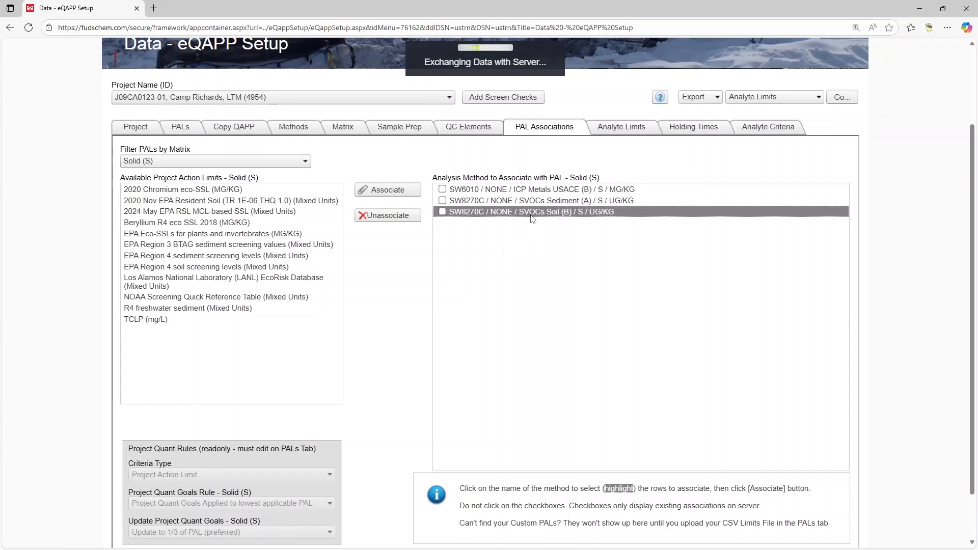
{"action": "left_click", "coordinate": [229, 286]}
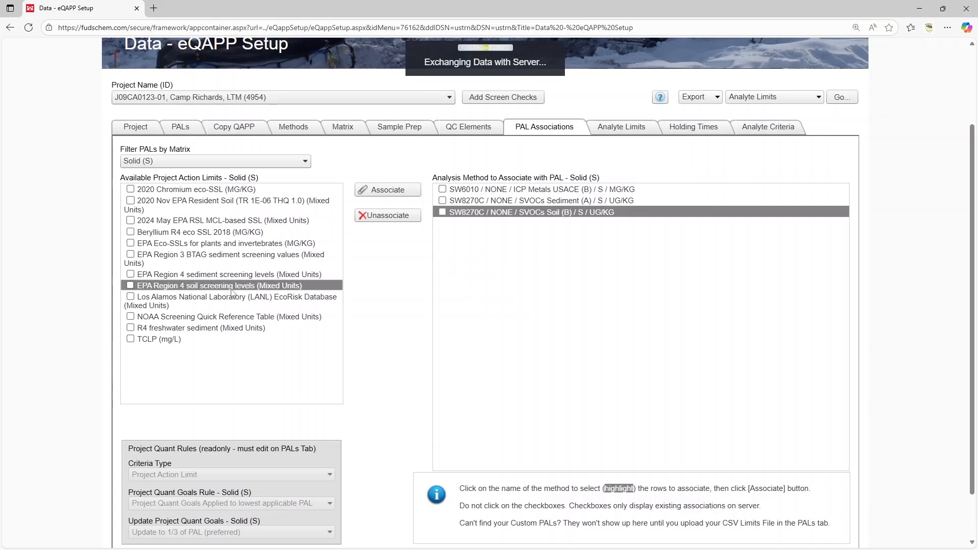
{"action": "left_click", "coordinate": [388, 189]}
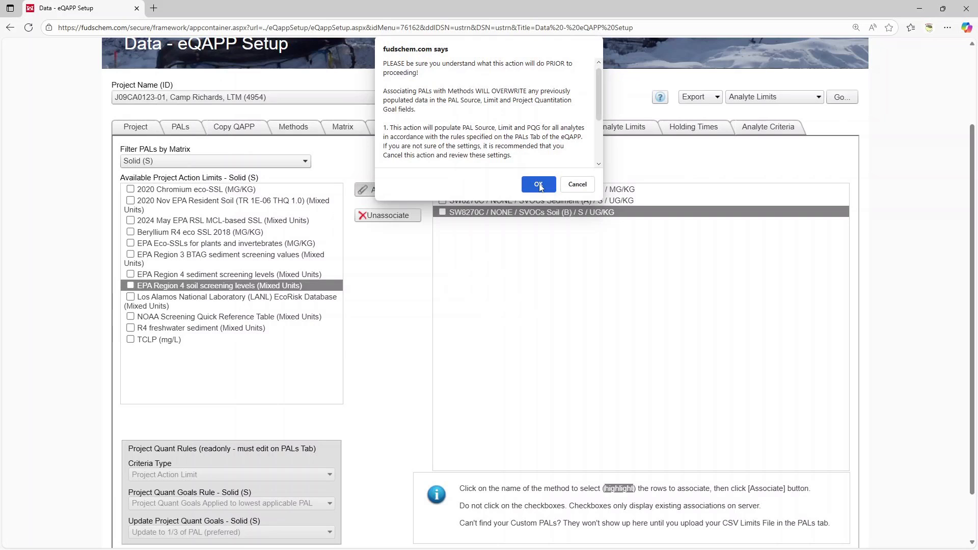
{"action": "scroll", "coordinate": [424, 140], "scroll_direction": "up", "scroll_amount": 3}
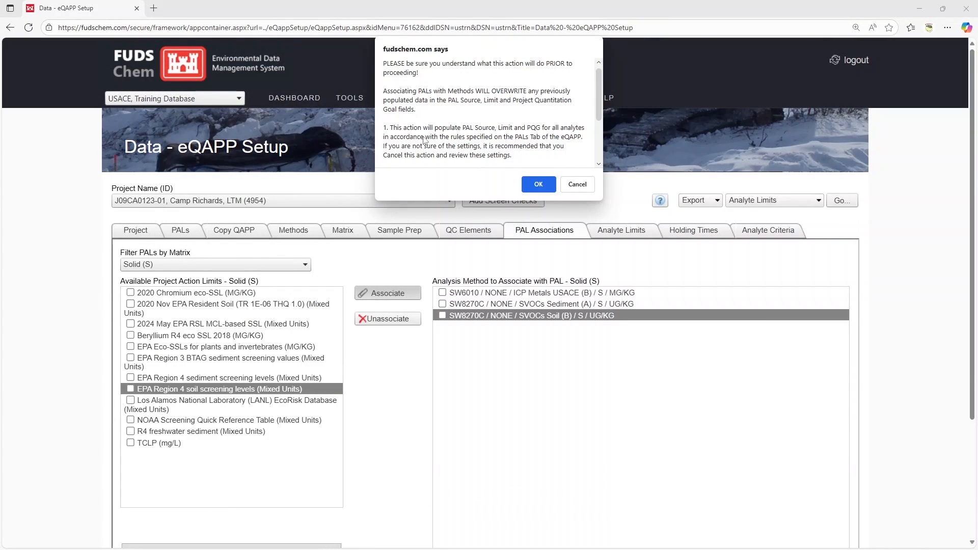
{"action": "left_click", "coordinate": [538, 184]}
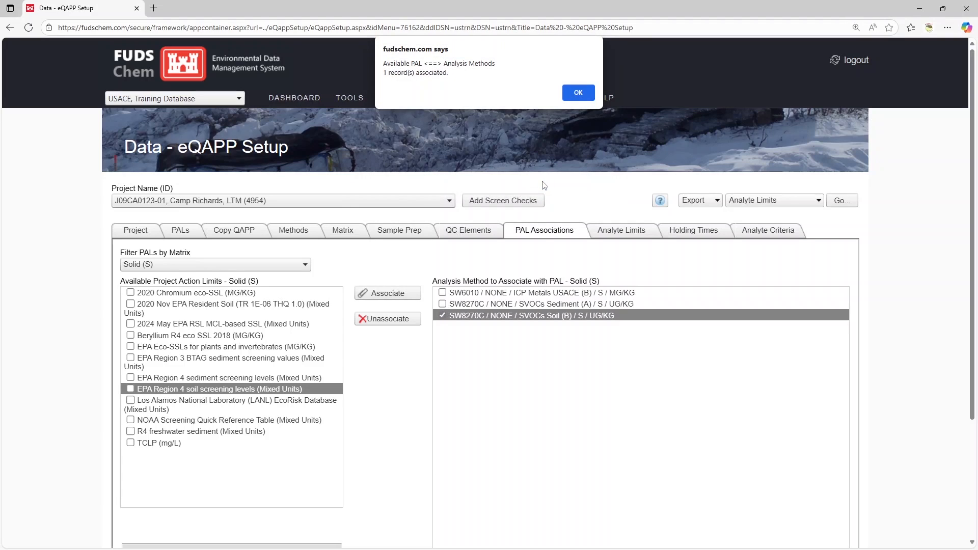
{"action": "left_click", "coordinate": [577, 90]}
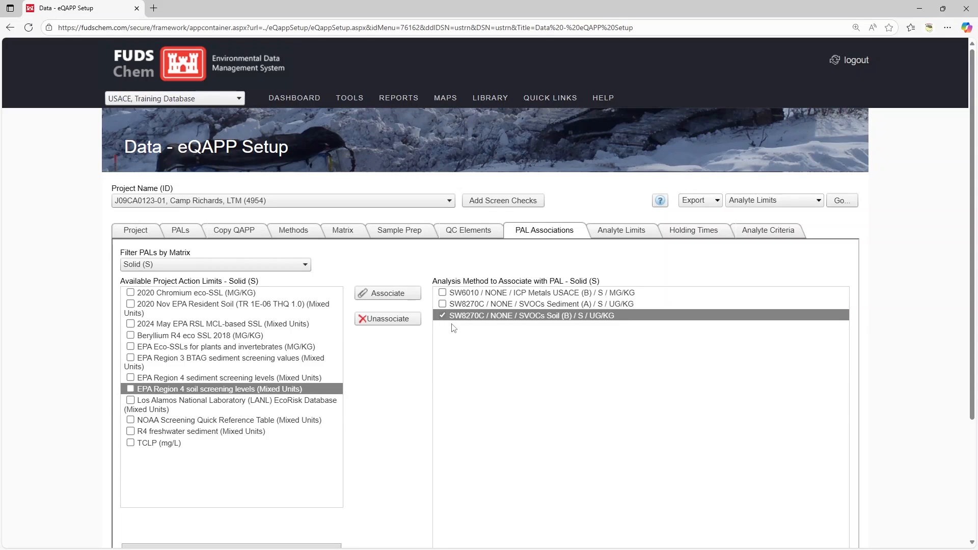
Step: Associate the EPA Region 4 sediment screening levels with the SW8270C SVOCs Sediment (A) method
{"action": "left_click", "coordinate": [465, 305]}
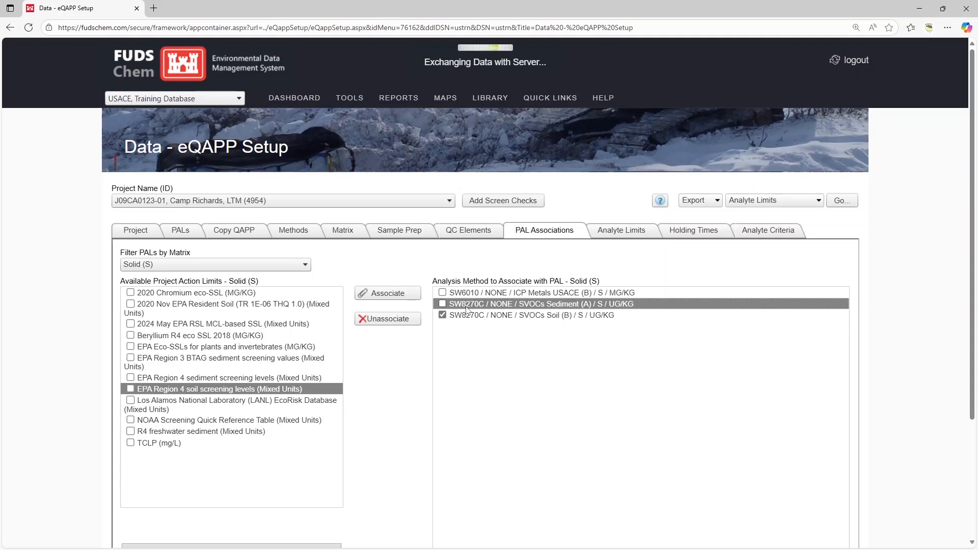
{"action": "left_click", "coordinate": [237, 379]}
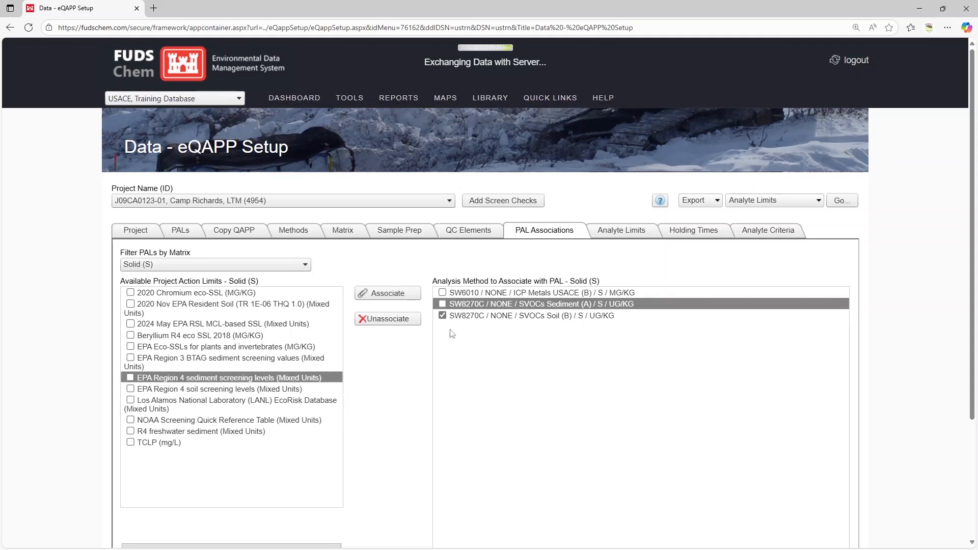
{"action": "left_click", "coordinate": [402, 298]}
{"action": "left_click", "coordinate": [538, 184]}
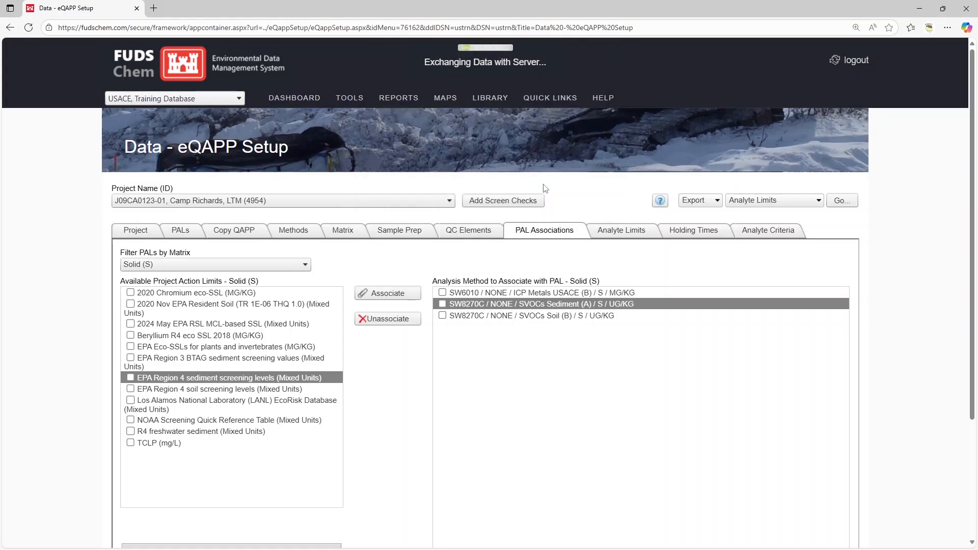
Step: Close the association message and examine the PAL sources, PAL values and detection limits in the SW8270C SVOCs Sediment (A) analyte limits
{"action": "left_click", "coordinate": [582, 91]}
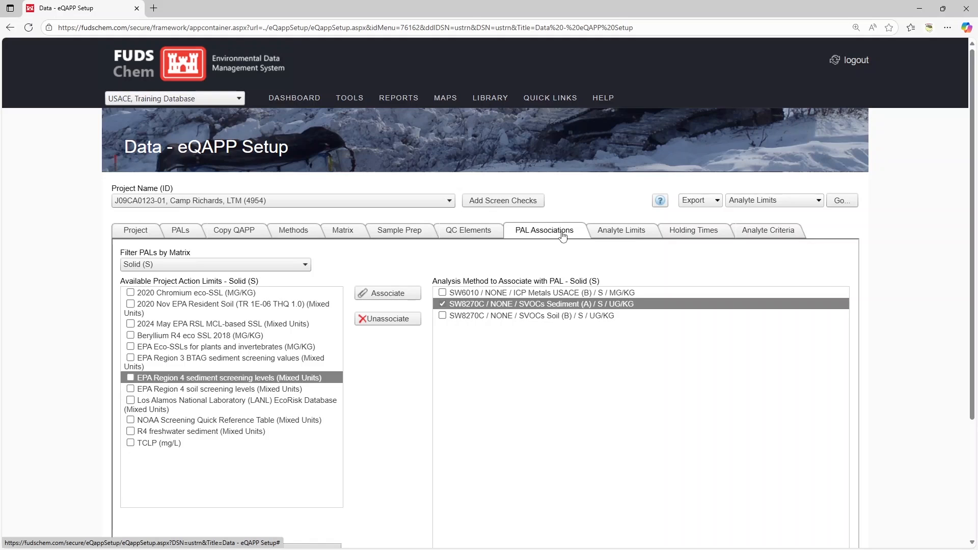
{"action": "left_click", "coordinate": [631, 236]}
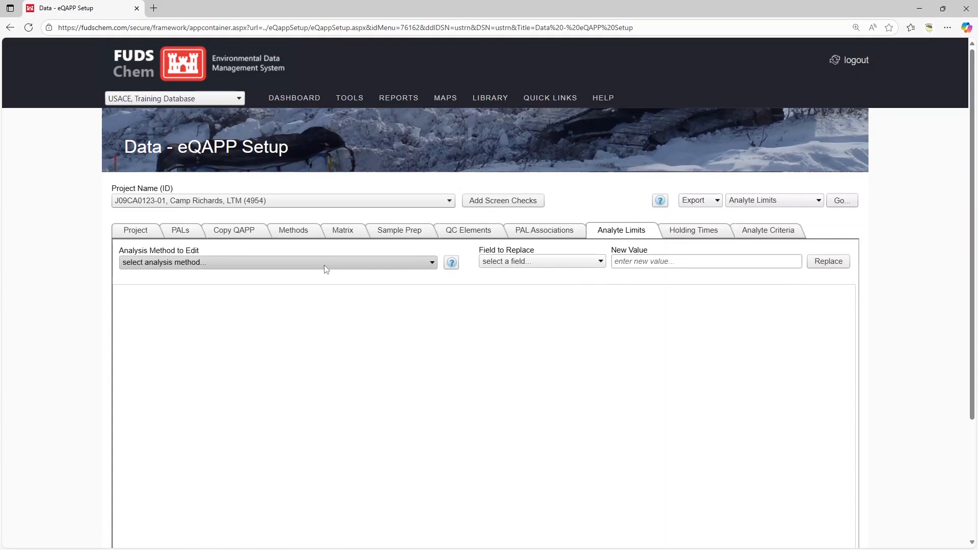
{"action": "left_click", "coordinate": [325, 263]}
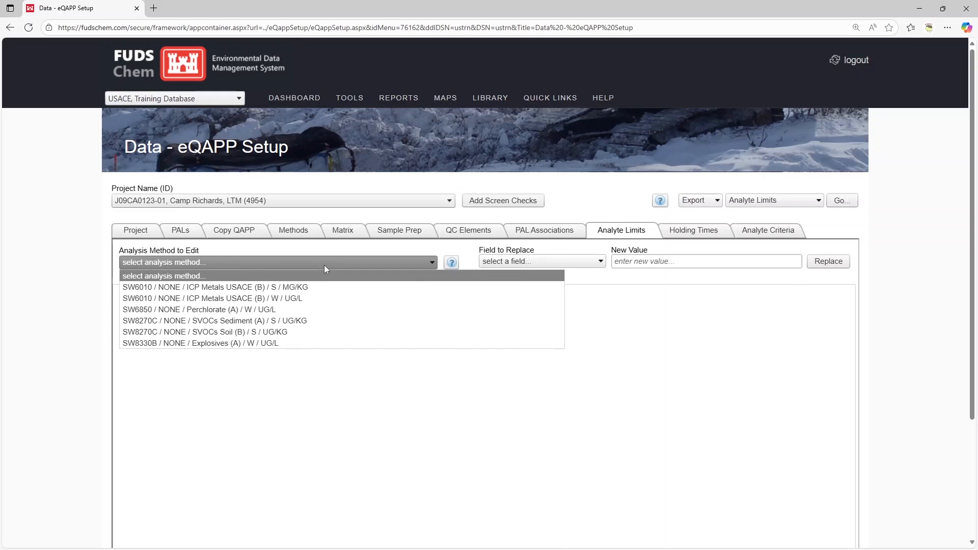
{"action": "left_click", "coordinate": [319, 320]}
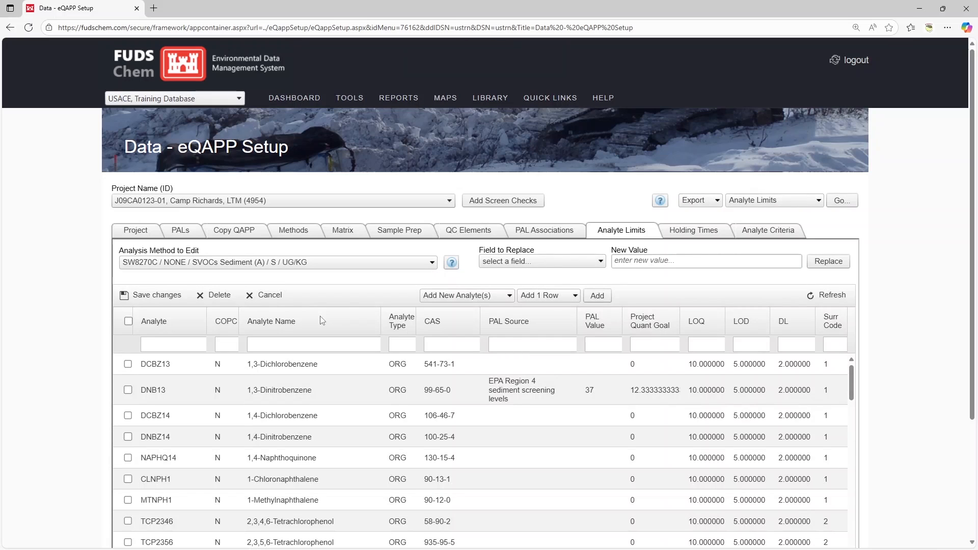
{"action": "scroll", "coordinate": [723, 284], "scroll_direction": "down", "scroll_amount": 1}
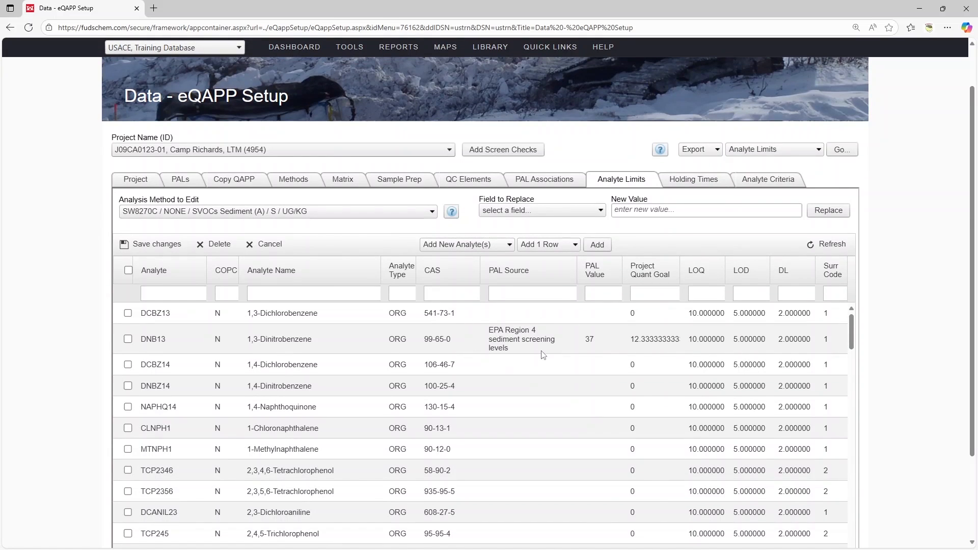
{"action": "scroll", "coordinate": [723, 309], "scroll_direction": "down", "scroll_amount": 5}
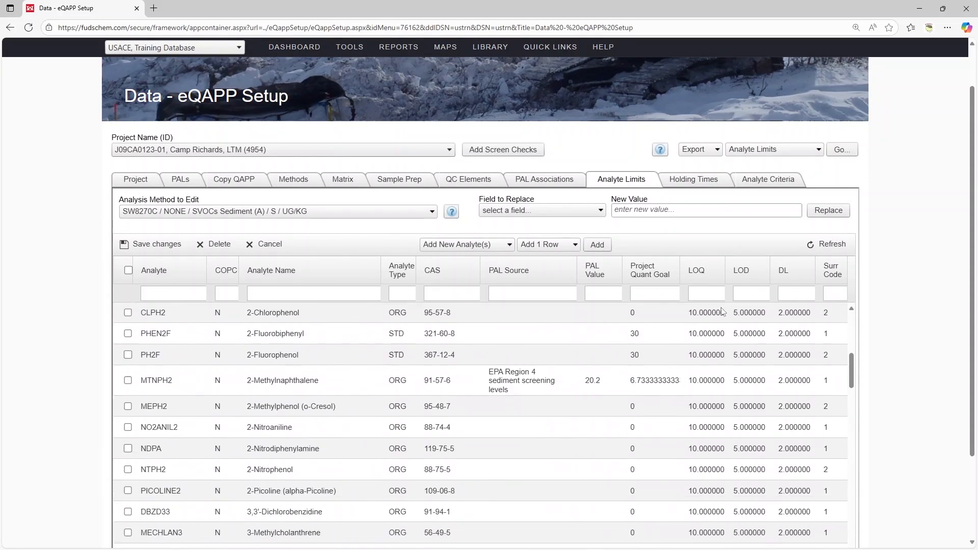
{"action": "scroll", "coordinate": [711, 355], "scroll_direction": "up", "scroll_amount": 6}
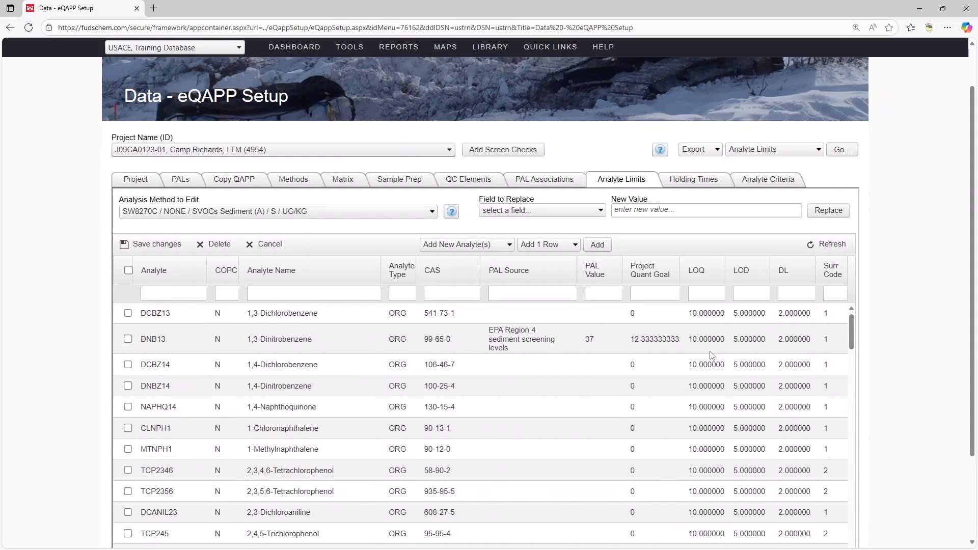
Step: Display the analyte holding times for the SW8270C SVOCs Sediment (A) method
{"action": "left_click", "coordinate": [703, 185]}
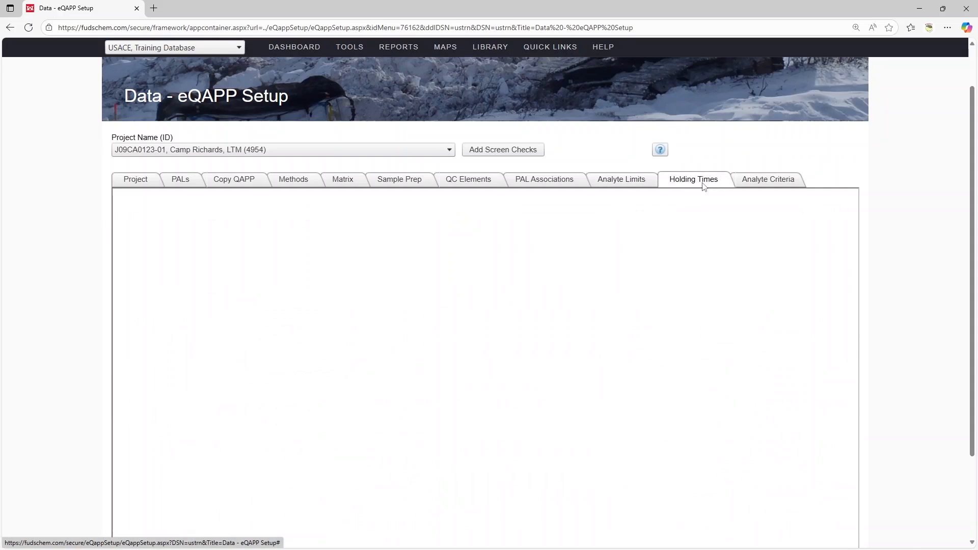
{"action": "left_click", "coordinate": [296, 217]}
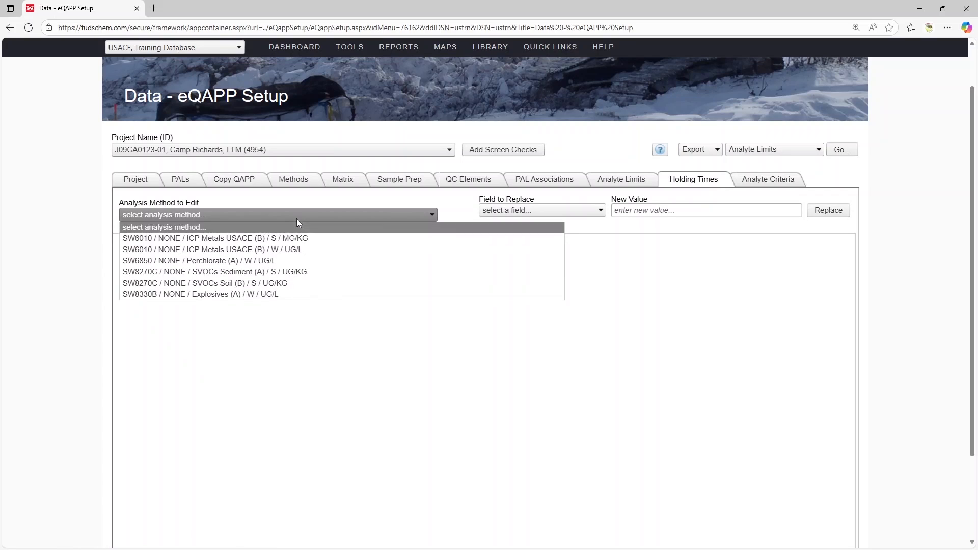
{"action": "left_click", "coordinate": [294, 274]}
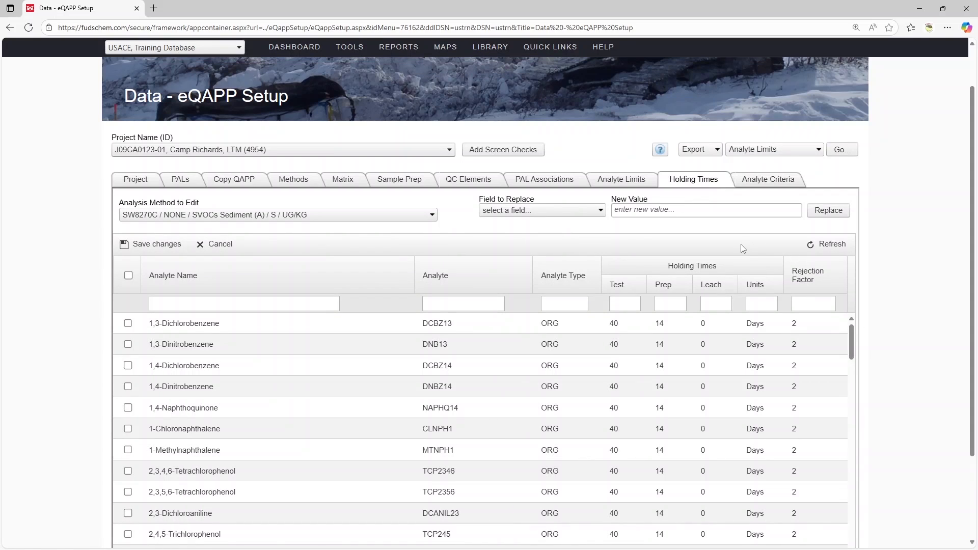
Step: Examine the analyte criteria of the SW8270C SVOCs Sediment (A) method, including the reject and control limits per QC element
{"action": "left_click", "coordinate": [764, 189]}
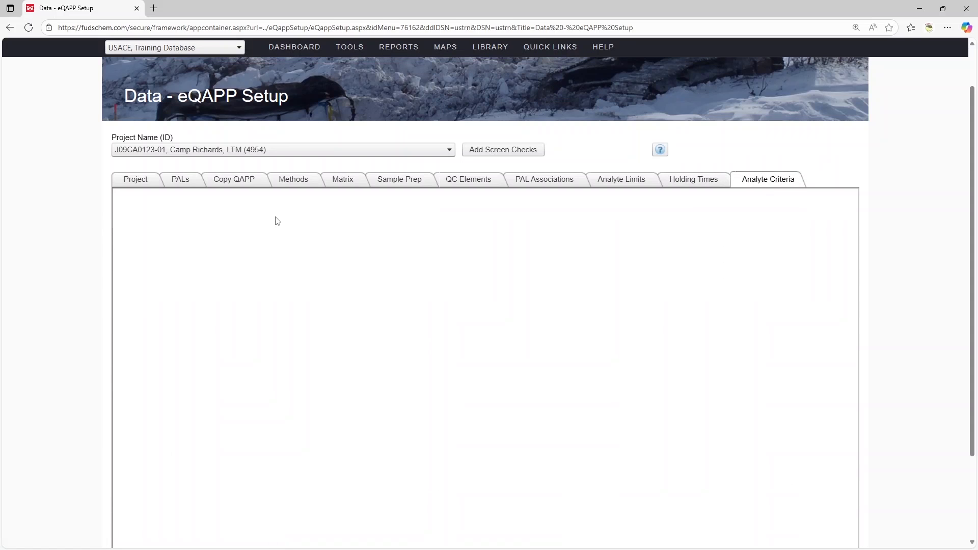
{"action": "left_click", "coordinate": [285, 217]}
{"action": "left_click", "coordinate": [286, 275]}
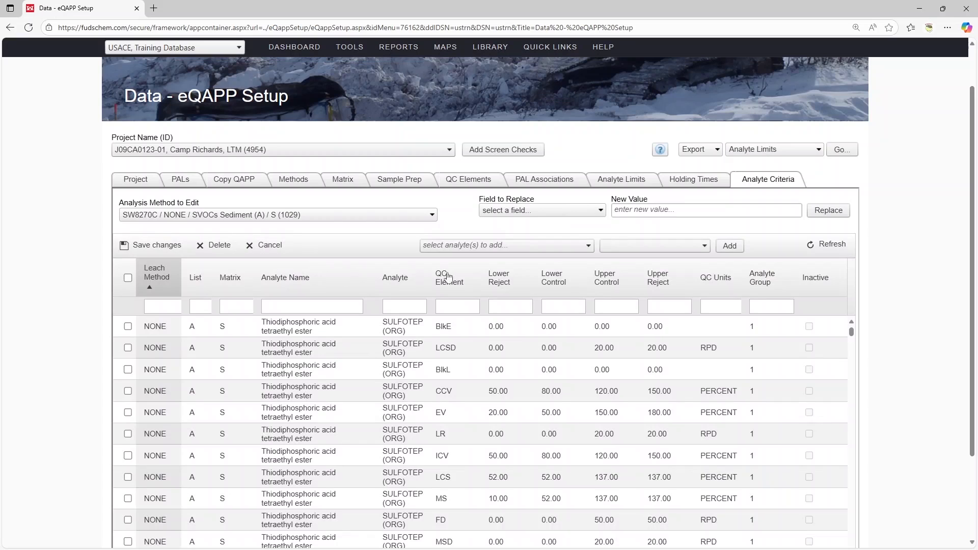
{"action": "scroll", "coordinate": [451, 277], "scroll_direction": "down", "scroll_amount": 3}
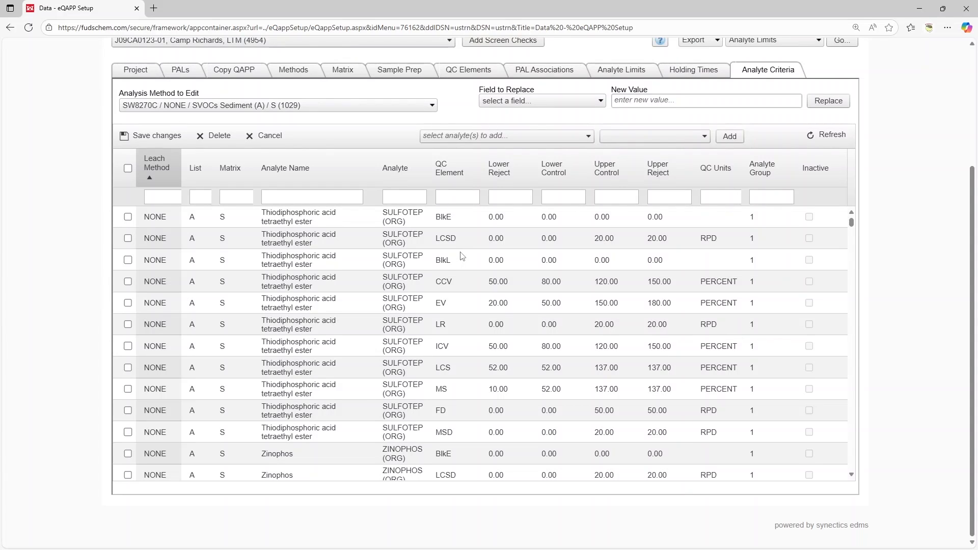
{"action": "scroll", "coordinate": [463, 331], "scroll_direction": "up", "scroll_amount": 4}
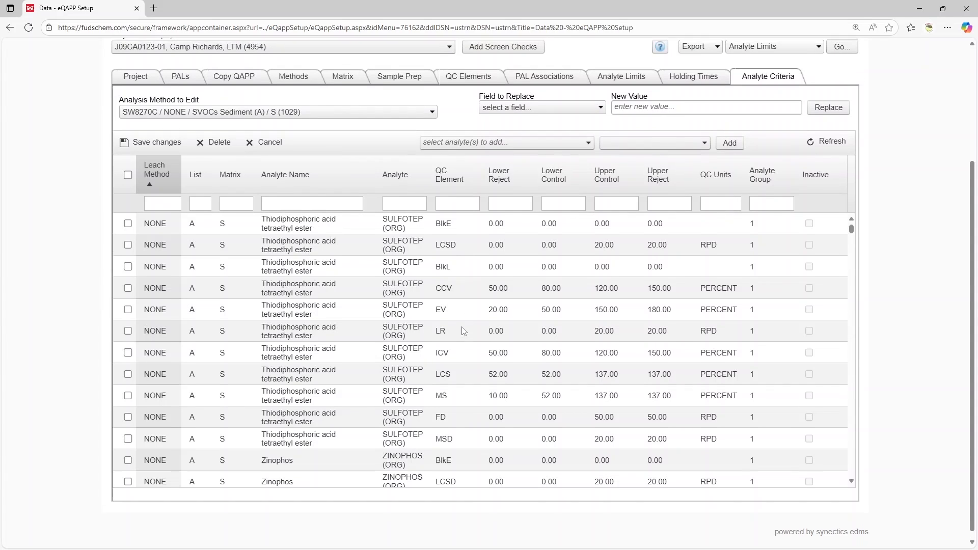